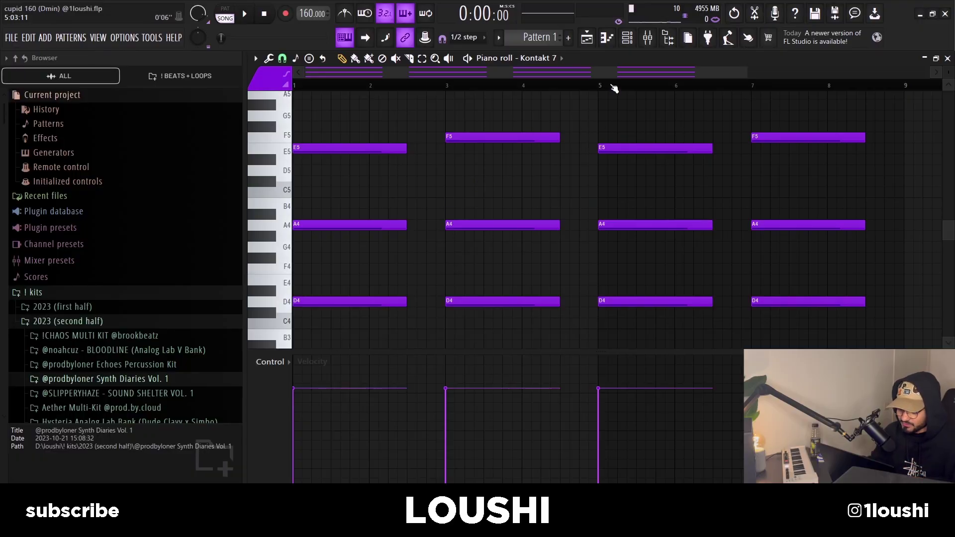
click(627, 40)
click(396, 113)
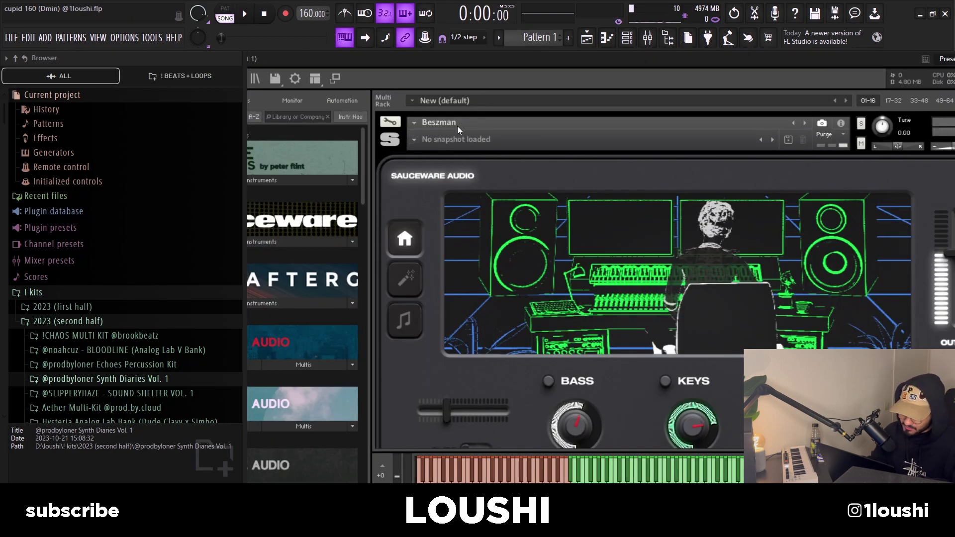
key(F7)
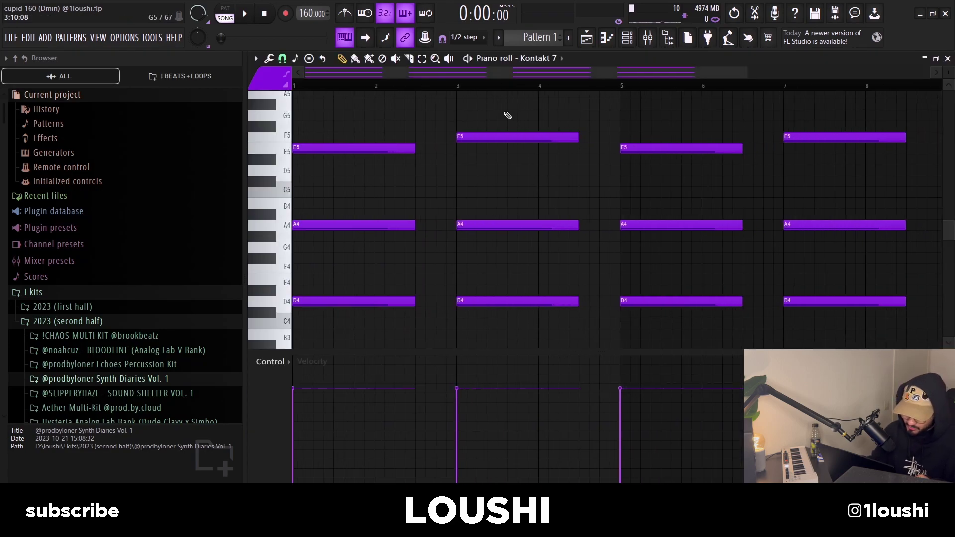
drag(340, 148, 339, 277)
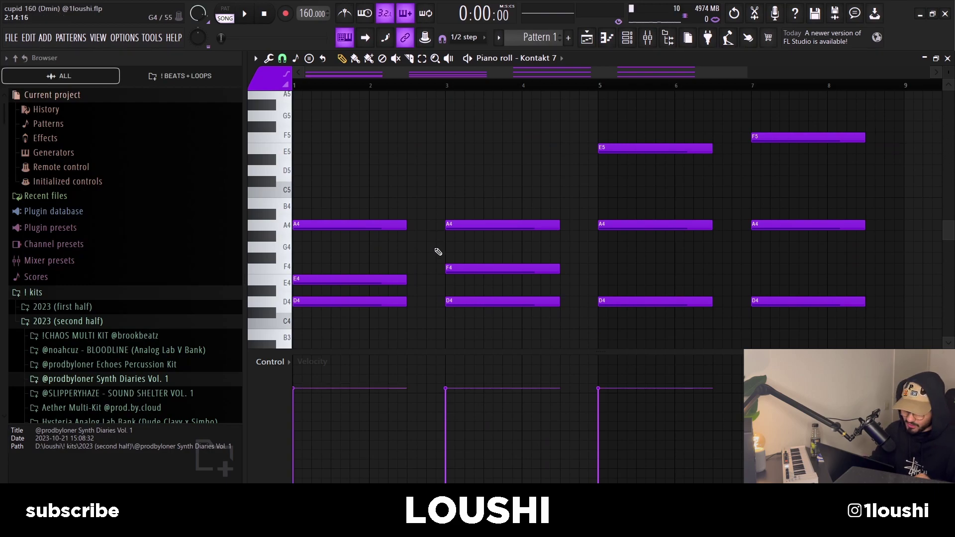
drag(480, 284, 333, 266)
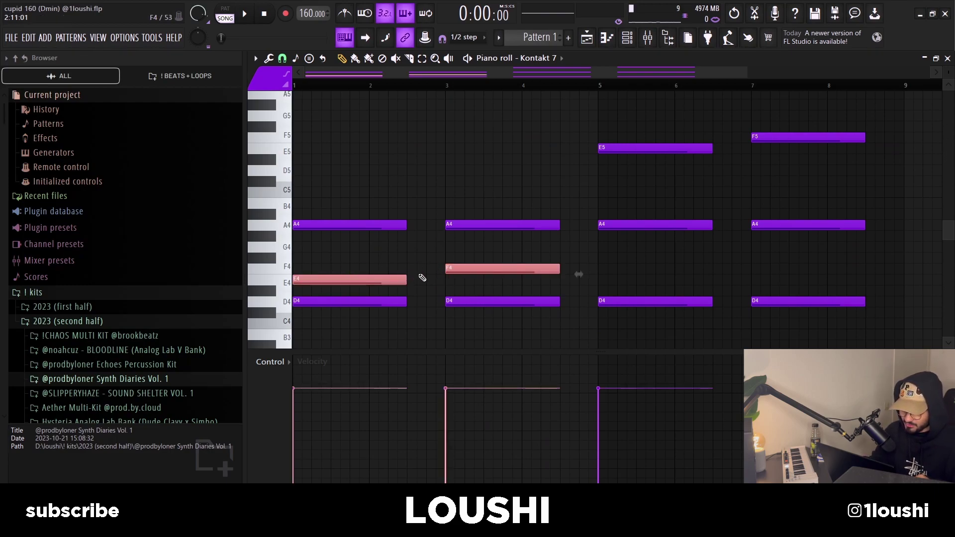
key(ctrl+Up)
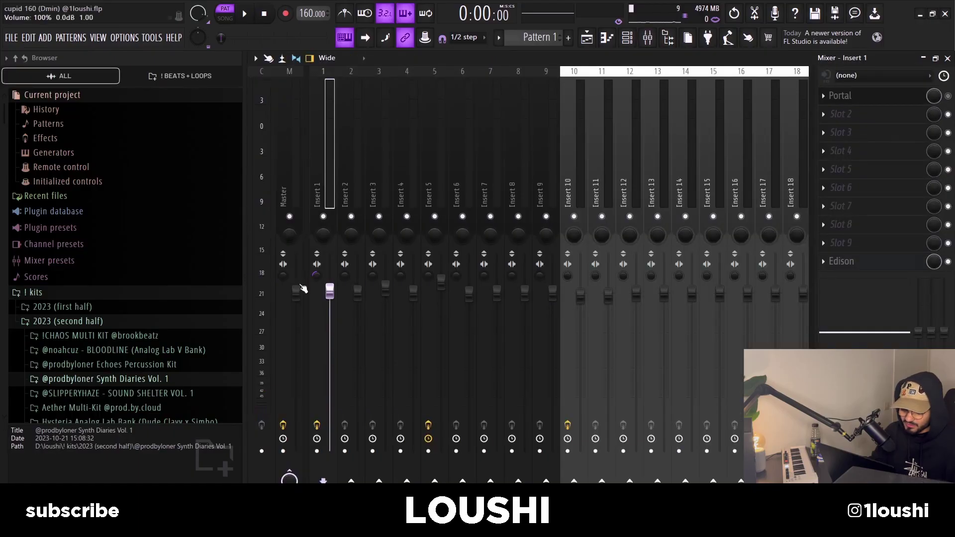
click(840, 95)
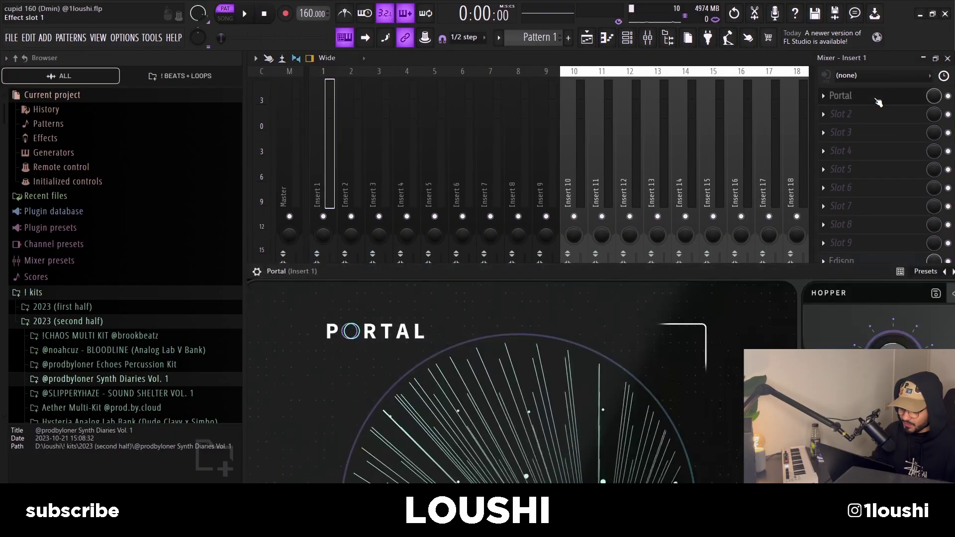
drag(584, 275, 584, 83)
click(828, 102)
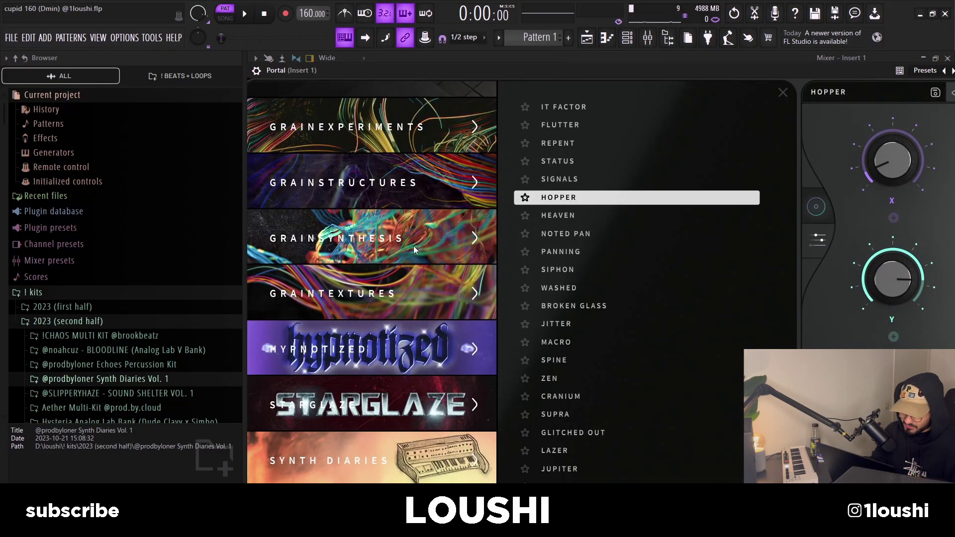
scroll(429, 238, up, 7)
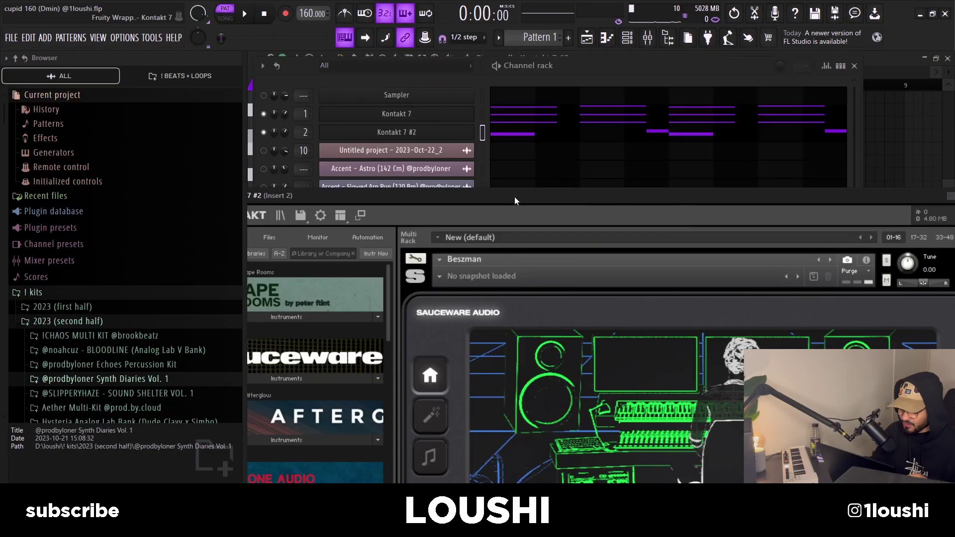
- Move the Kontakt 7 #2 window higher, then close it to show its note pattern
drag(514, 196, 490, 87)
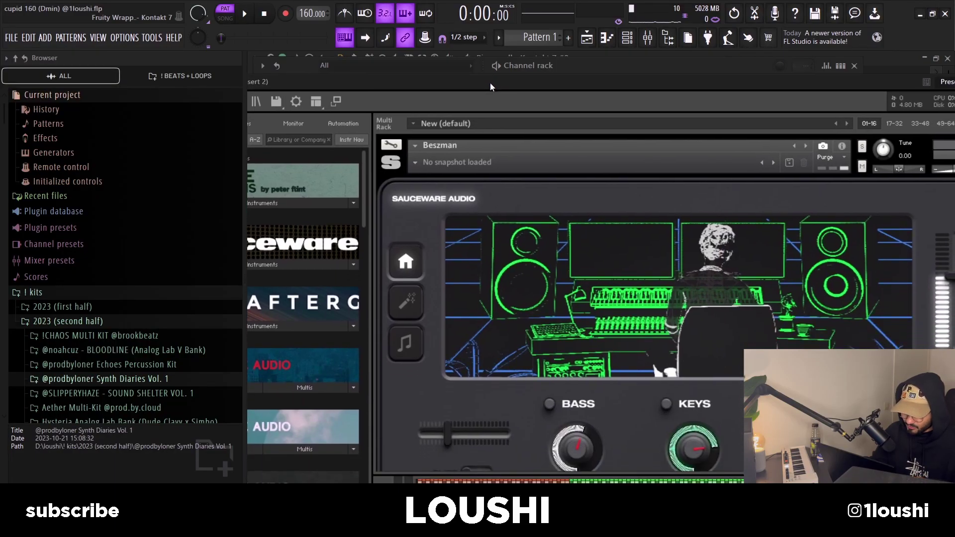
click(339, 102)
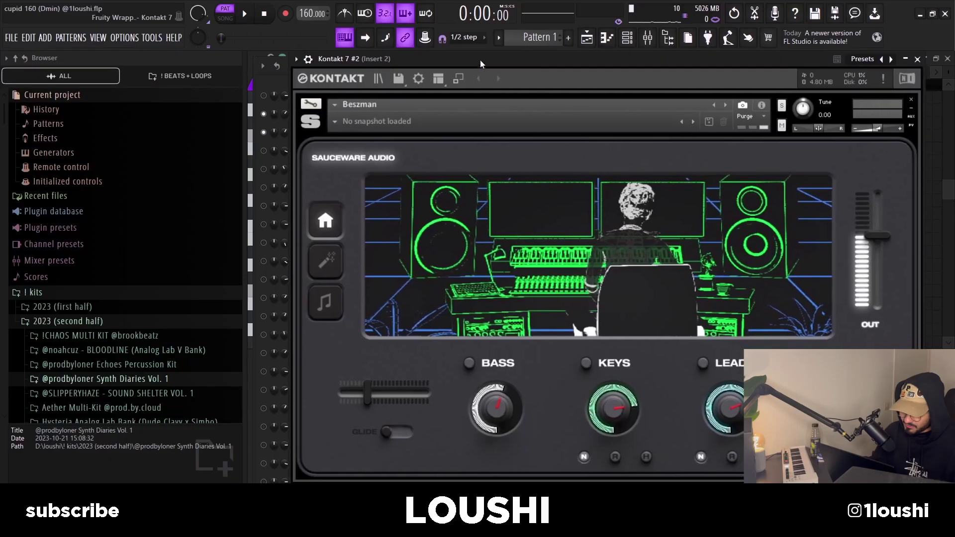
drag(479, 60, 480, 53)
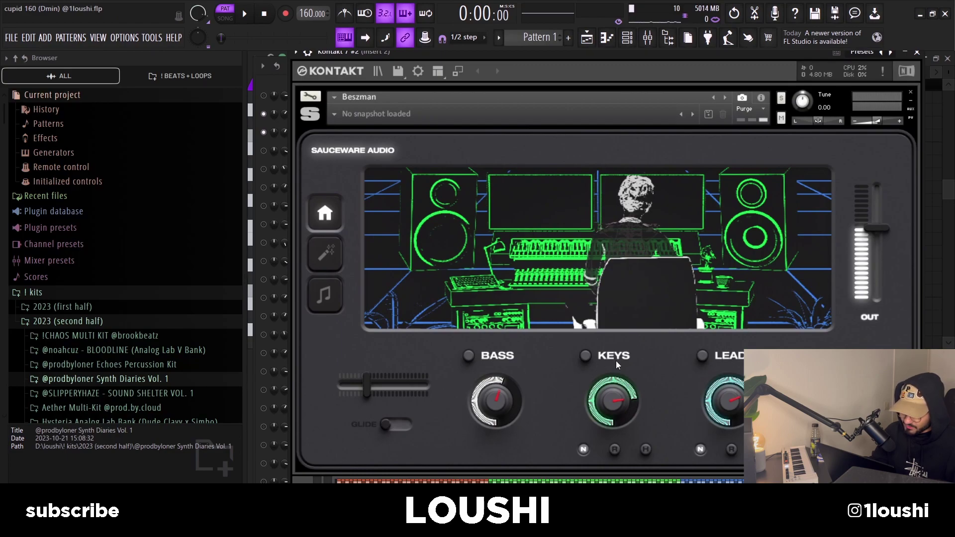
key(F7)
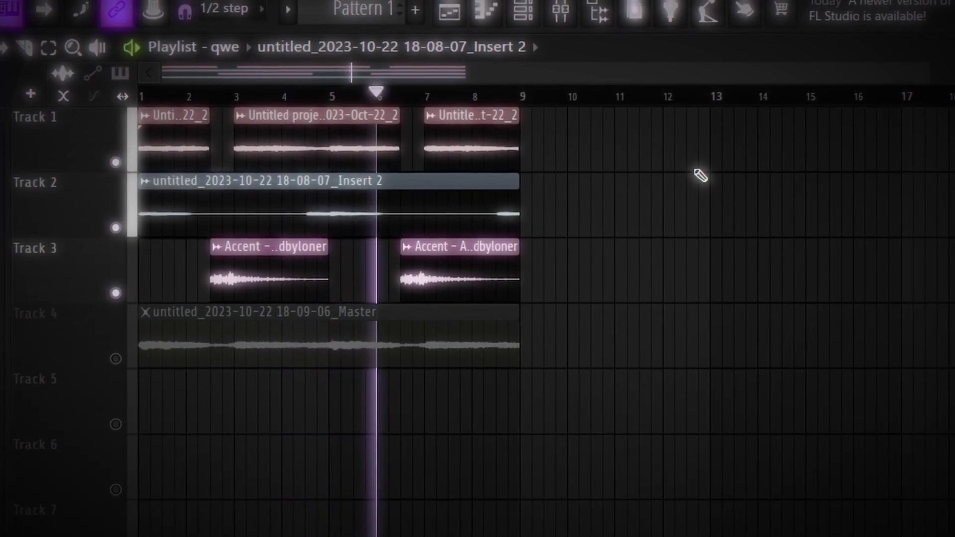
- Stop playback, solo Track 4, and load its master bounce clip into a new Fruity Slicer channel
key(space)
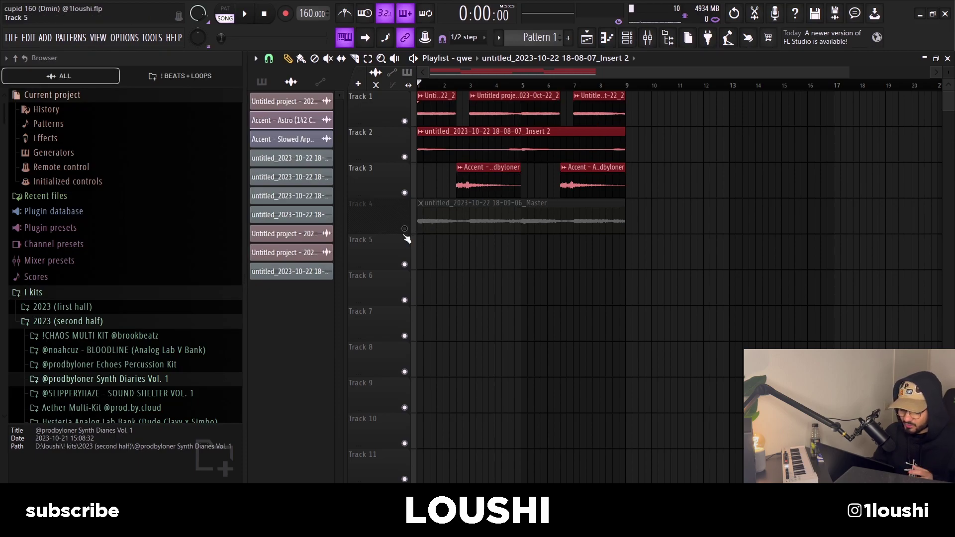
ctrl+click(405, 228)
double_click(495, 217)
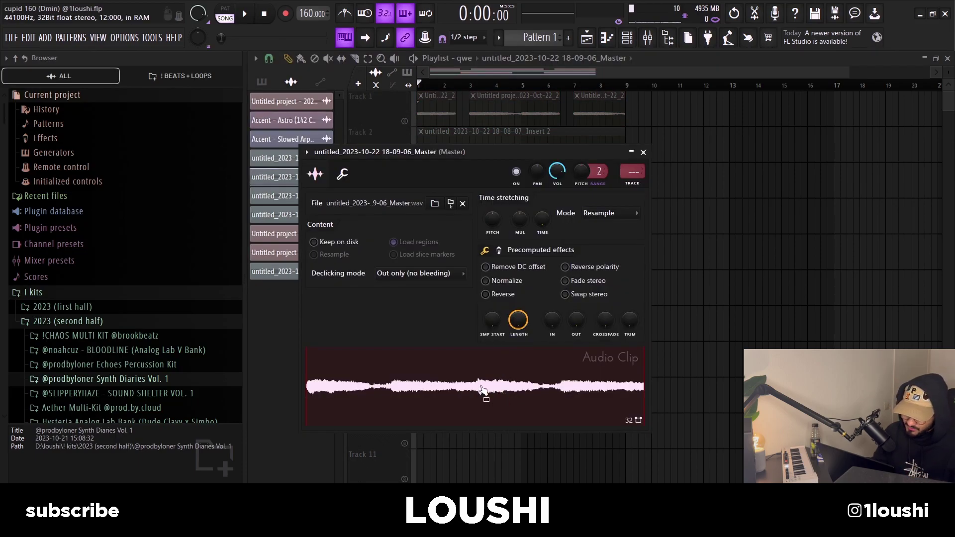
right_click(480, 386)
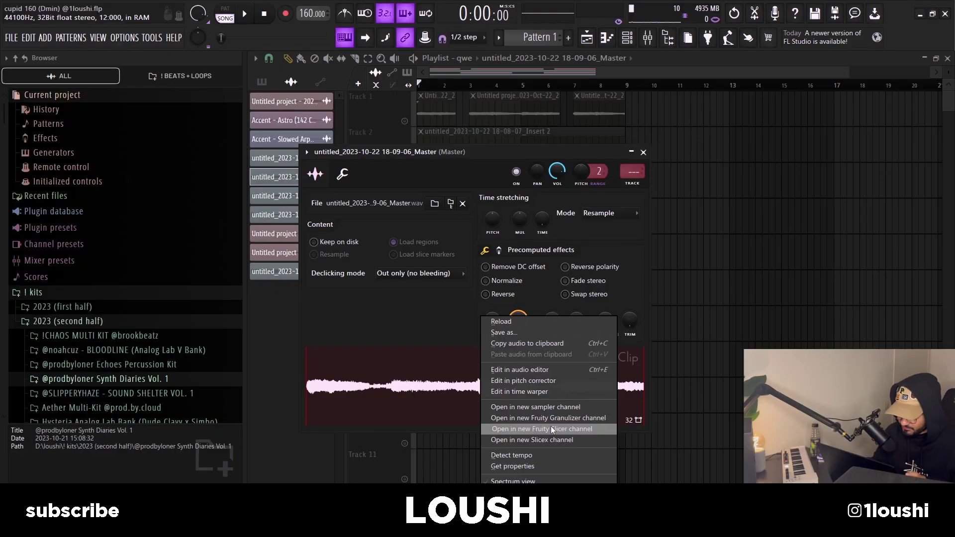
click(556, 428)
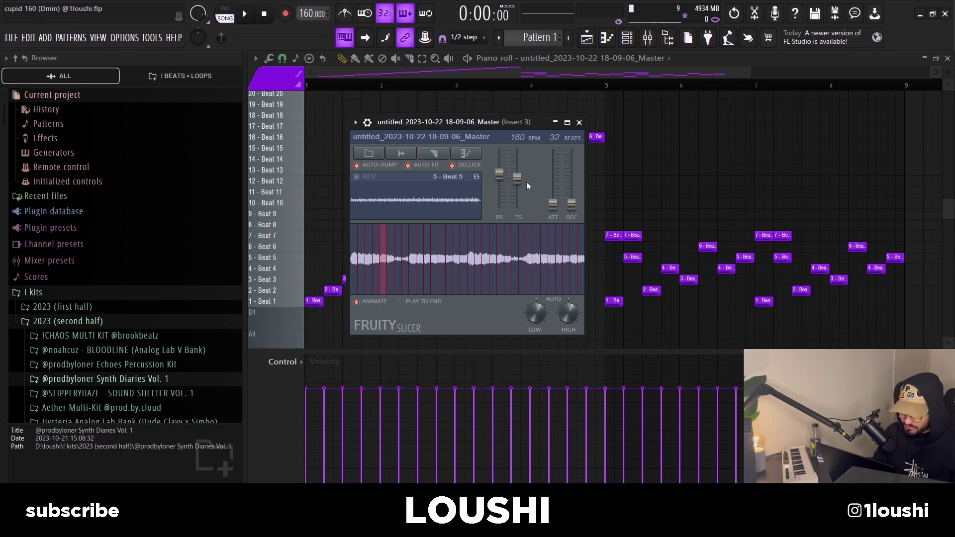
- Close the Fruity Slicer to view the slice notes and play the sliced pattern
click(579, 122)
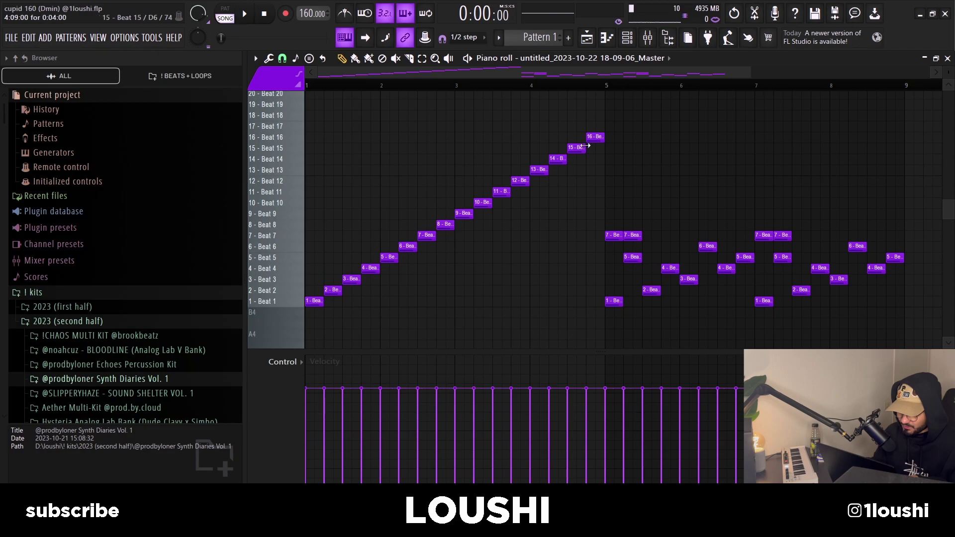
key(space)
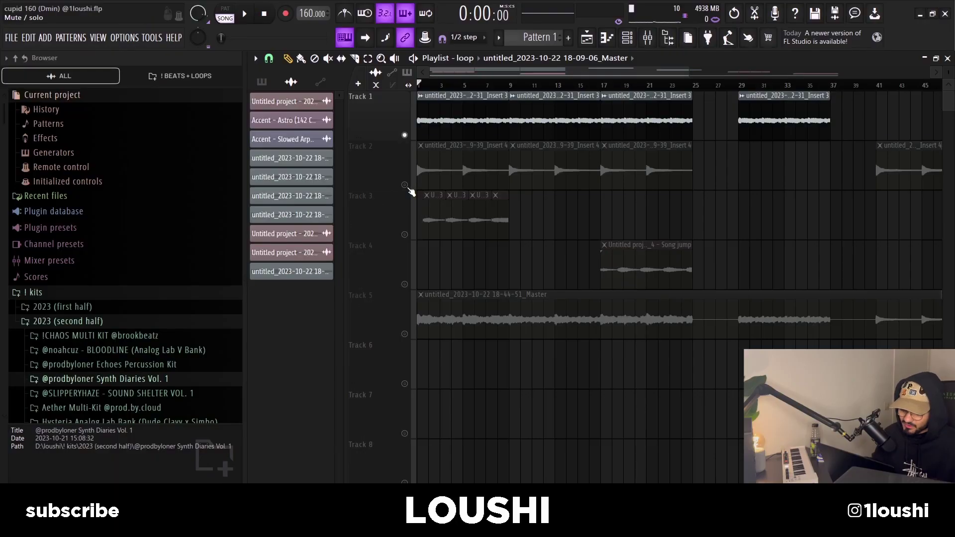
- Unmute and solo Track 2, then play the loop
click(404, 185)
ctrl+click(405, 185)
key(space)
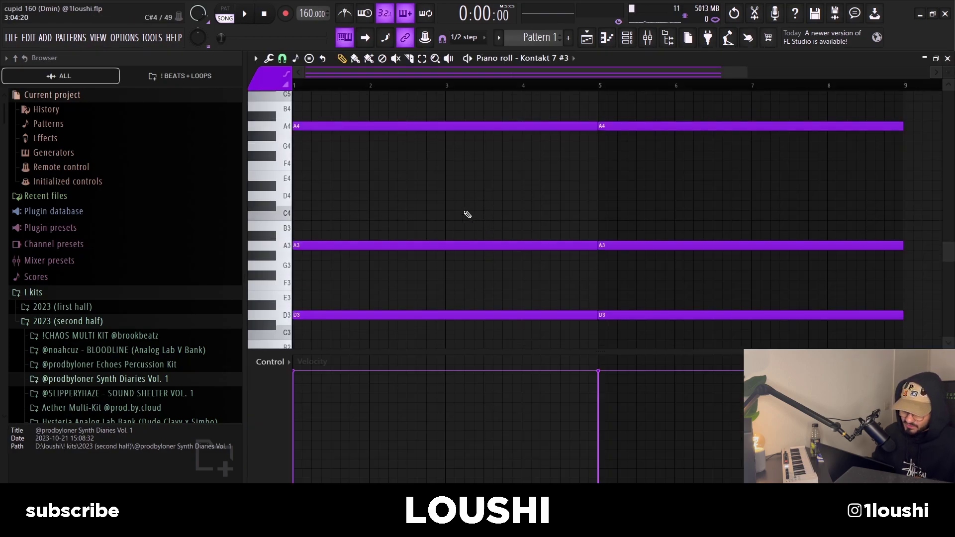
- Select the first halves of the A4 and A3 notes in the piano roll
drag(316, 122, 321, 269)
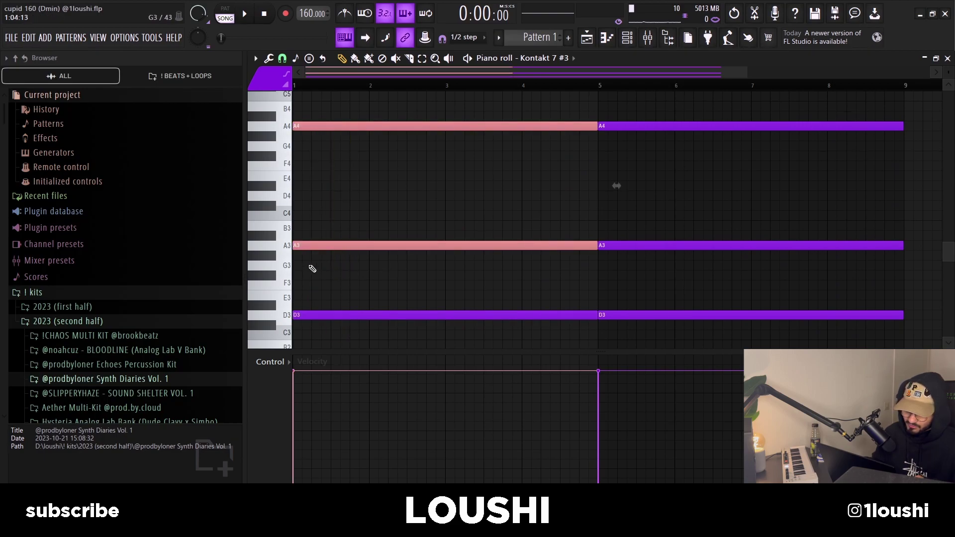
scroll(300, 245, up, 2)
scroll(313, 141, down, 3)
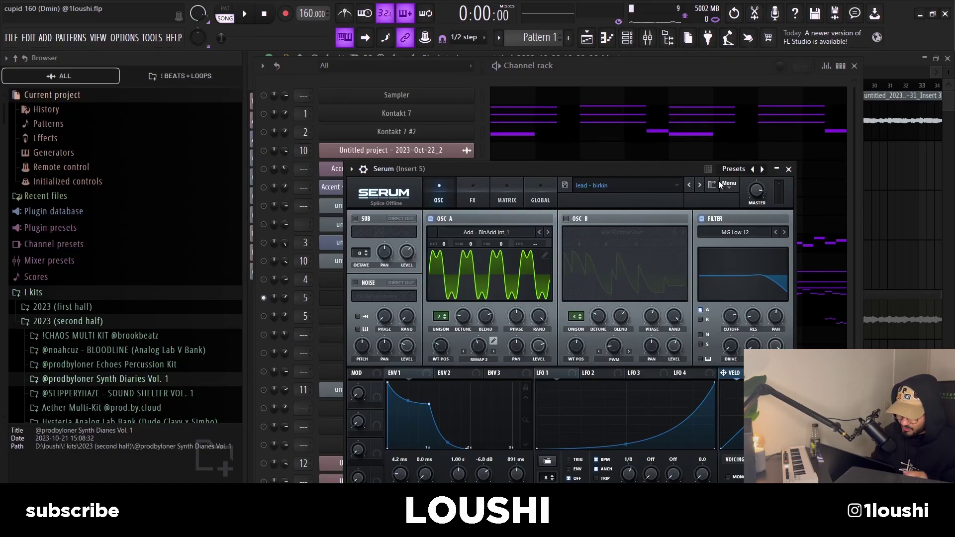
- Browse Serum's preset list
click(714, 185)
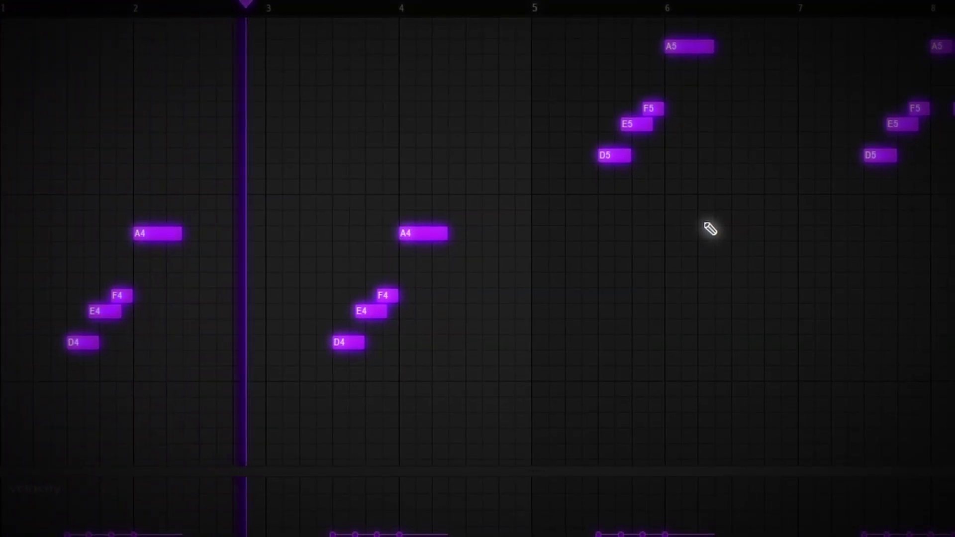
scroll(733, 292, up, 2)
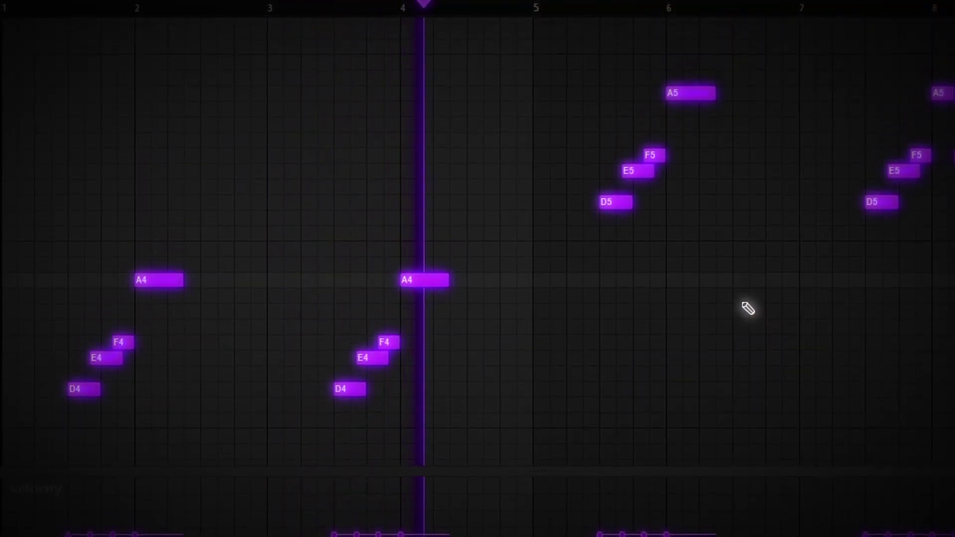
scroll(748, 308, up, 2)
scroll(747, 309, up, 2)
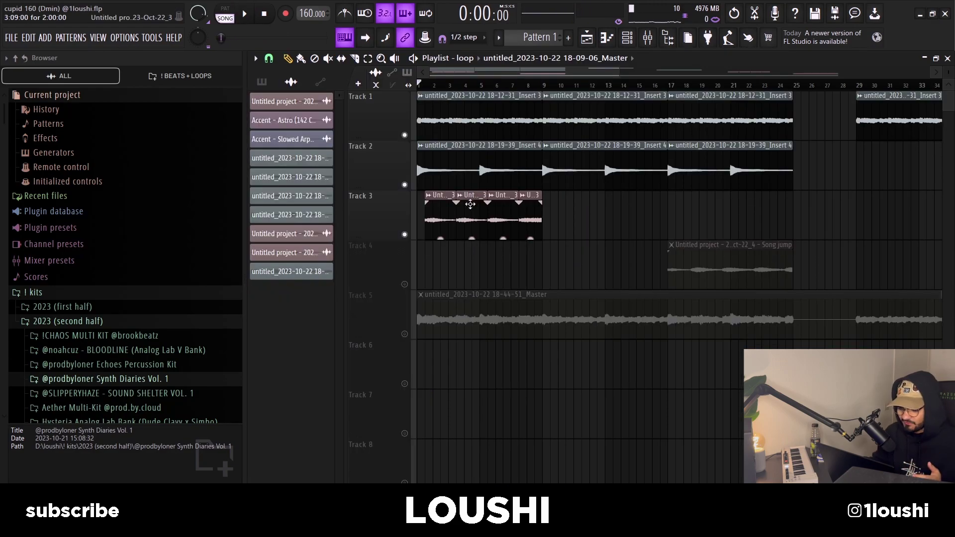
- Select the first clips on Tracks 1–3 and play the arrangement
drag(511, 259, 416, 105)
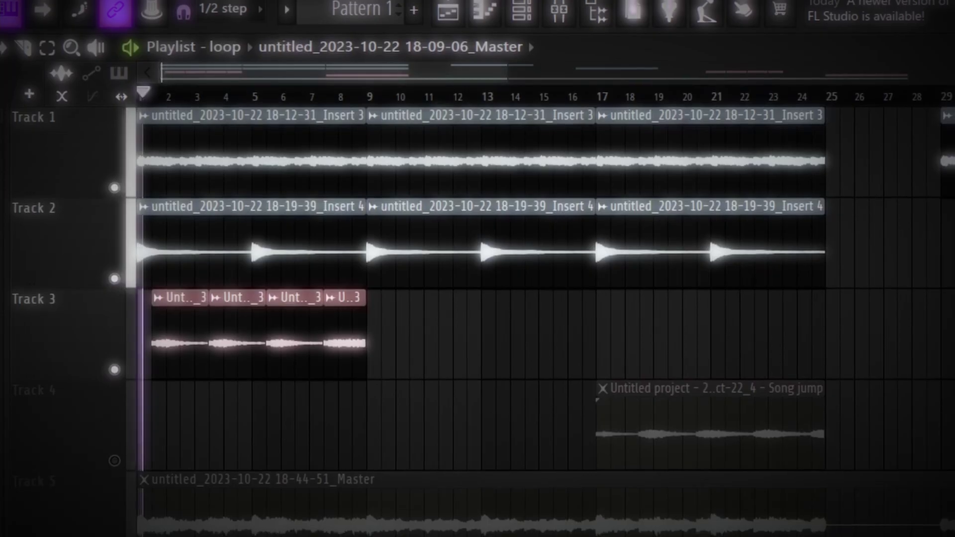
key(space)
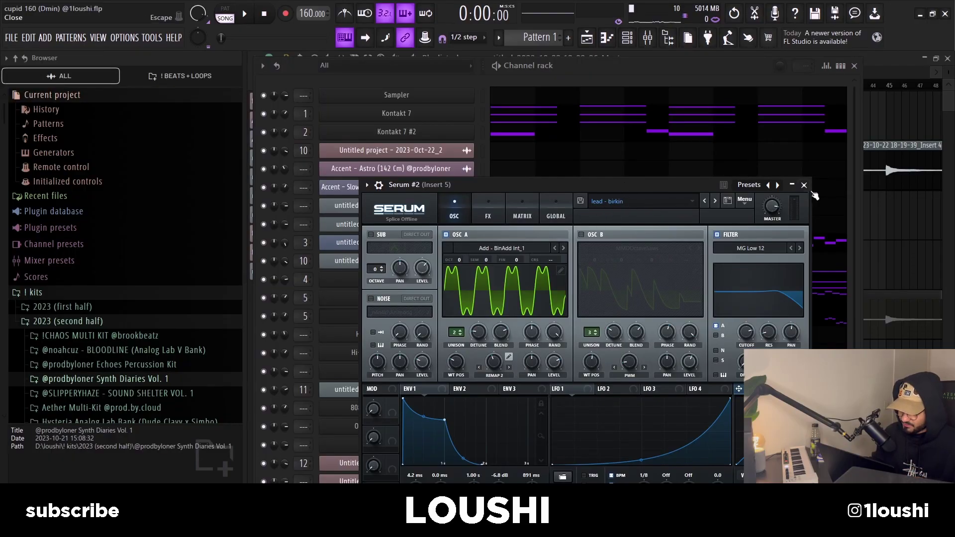
- Close the Serum #2 instrument and bring up its note pattern
click(803, 185)
click(536, 325)
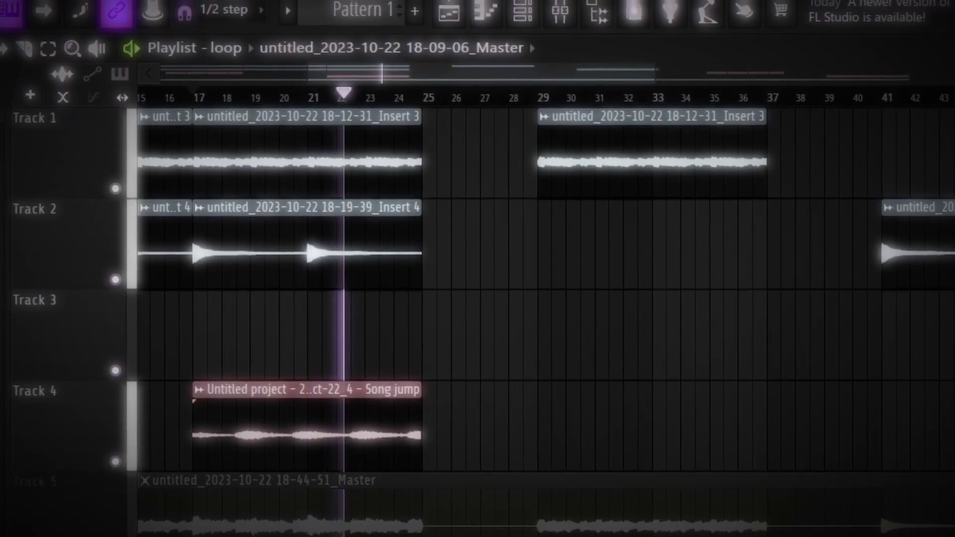
- Select the later clips on Tracks 1–4 and stop playback
scroll(433, 363, down, 3)
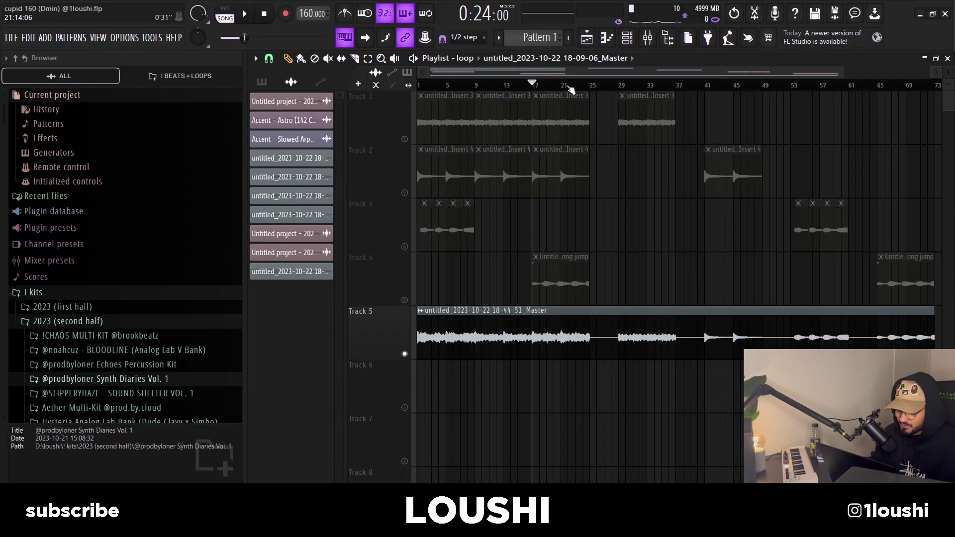
scroll(571, 90, down, 1)
drag(566, 123, 828, 269)
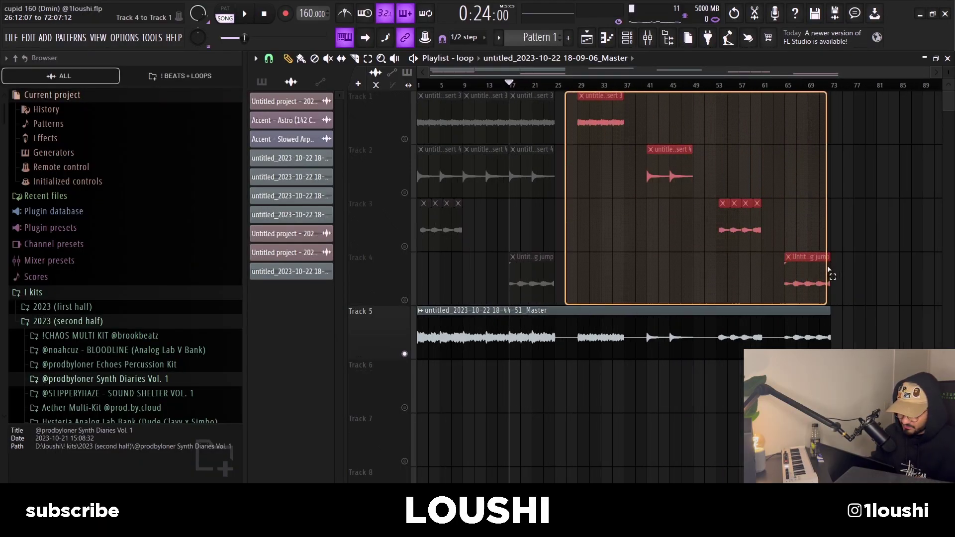
key(space)
- Show the Track 5 master bounce clip's settings and check its mixer insert
double_click(631, 325)
click(646, 43)
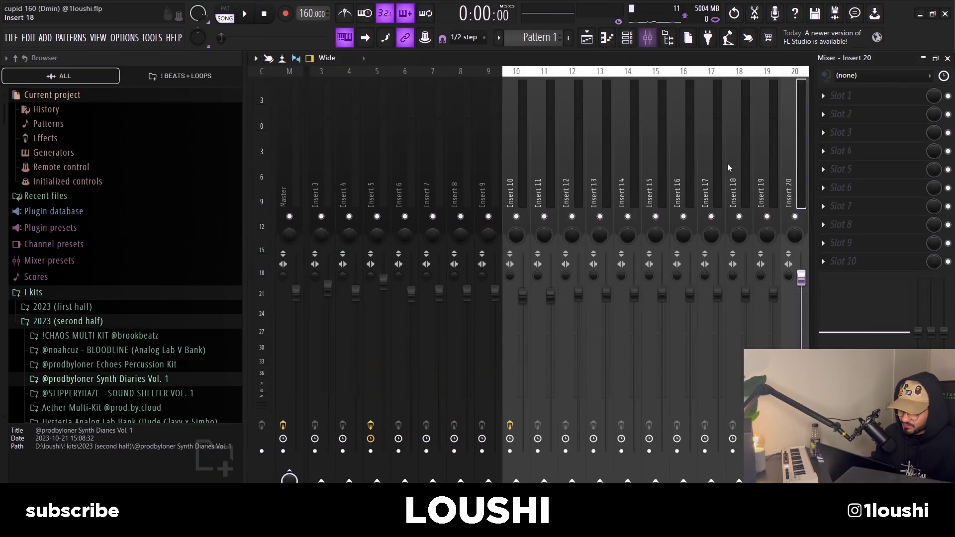
click(947, 59)
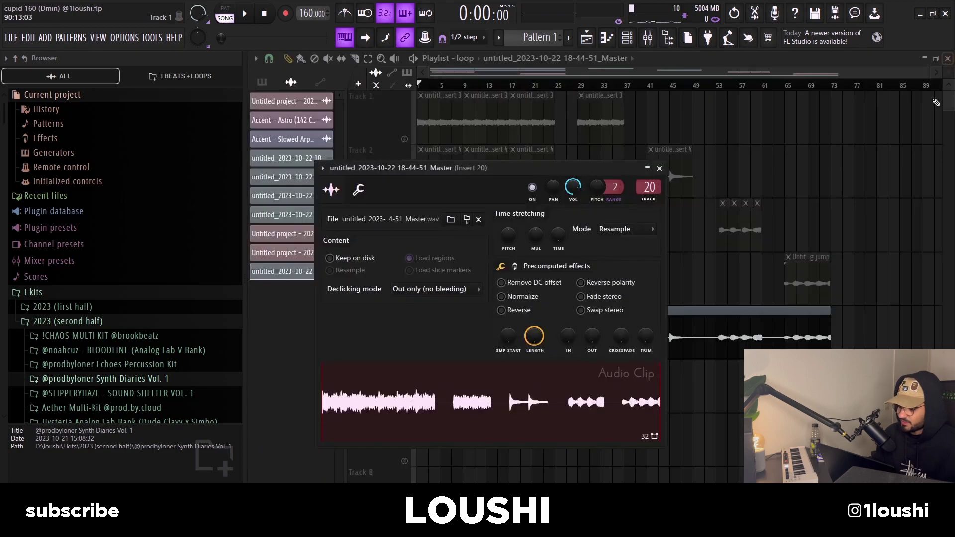